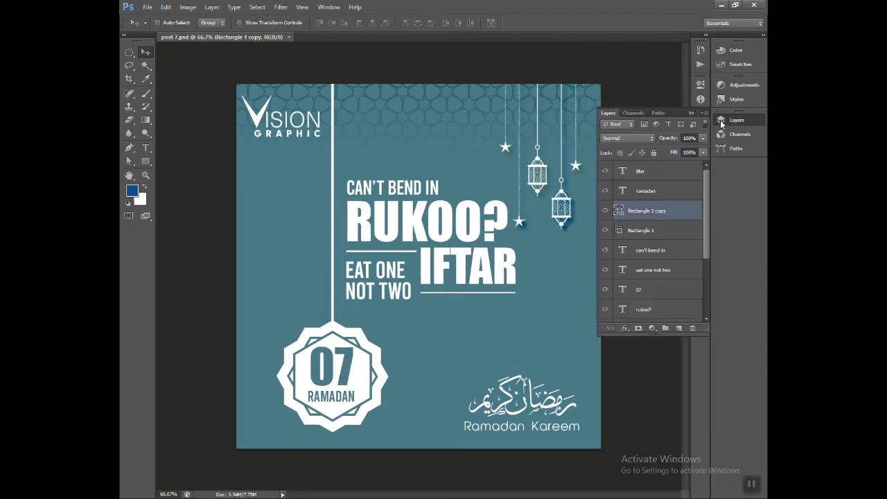
# Recolor the "07" and "Ramadan" badge texts together to yellow #ffc20f.
pyautogui.scroll(-5, 682, 246)
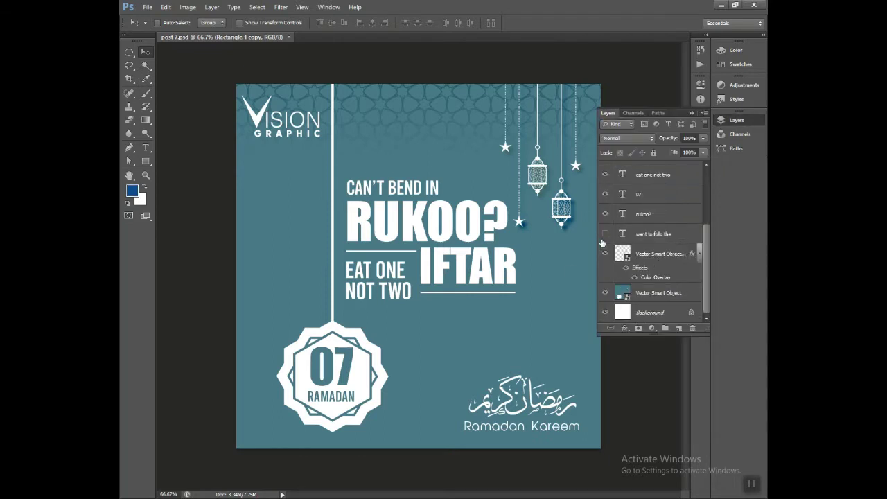
pyautogui.click(656, 194)
pyautogui.scroll(2, 675, 194)
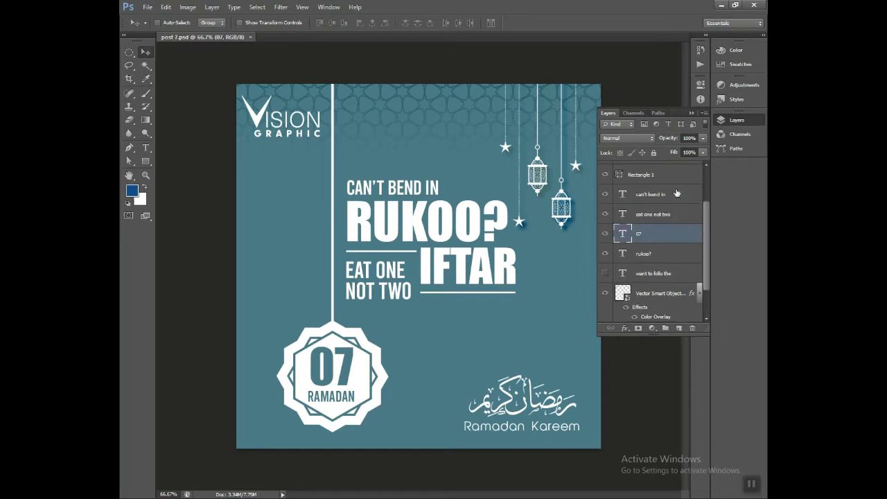
pyautogui.scroll(-2, 664, 247)
pyautogui.scroll(5, 665, 248)
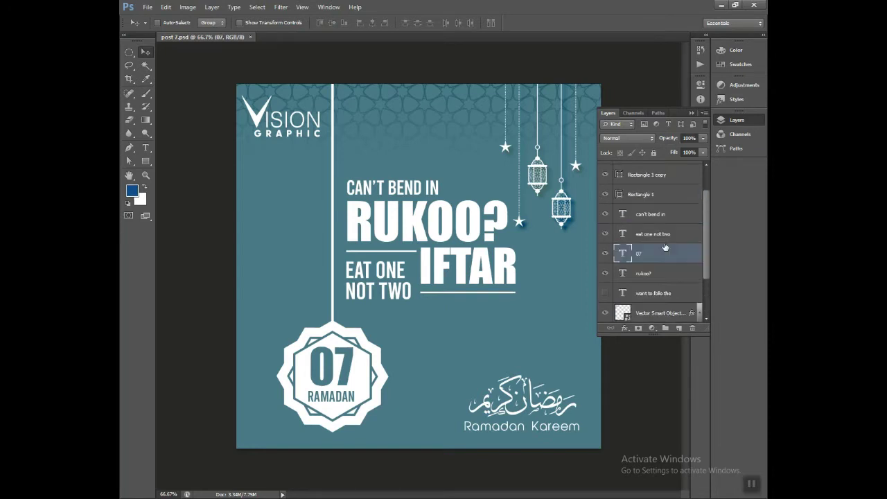
pyautogui.keyDown('ctrl'); pyautogui.click(670, 196); pyautogui.keyUp('ctrl')
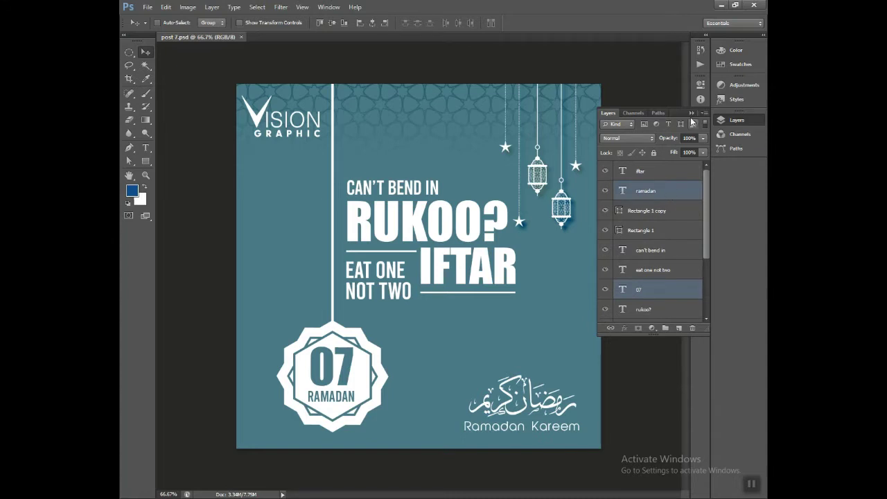
pyautogui.click(700, 119)
pyautogui.click(673, 176)
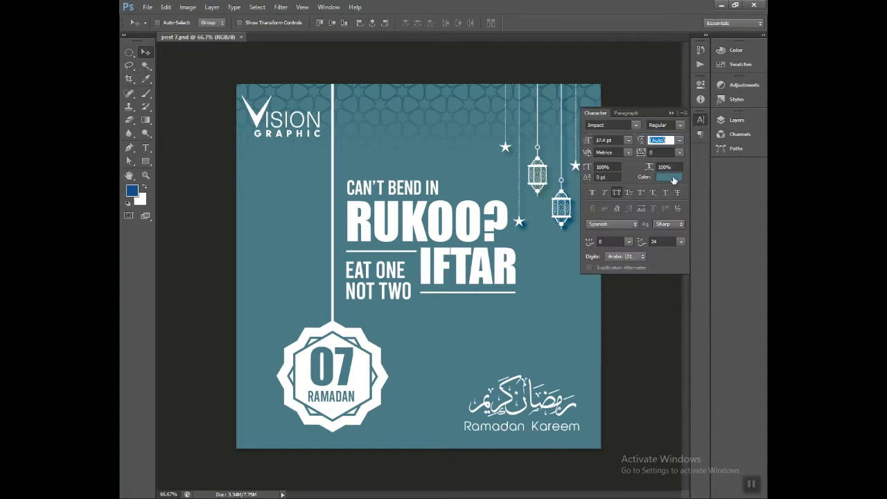
pyautogui.doubleClick(543, 477)
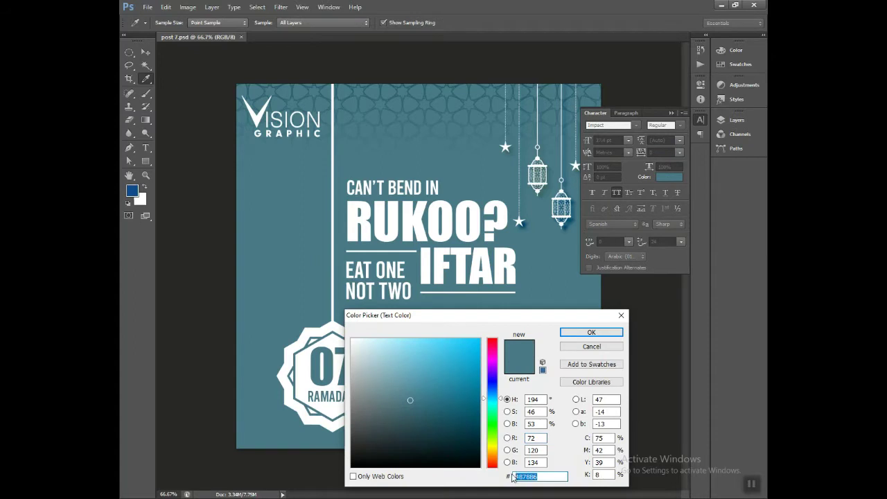
pyautogui.write('ffc20e')
pyautogui.click(584, 334)
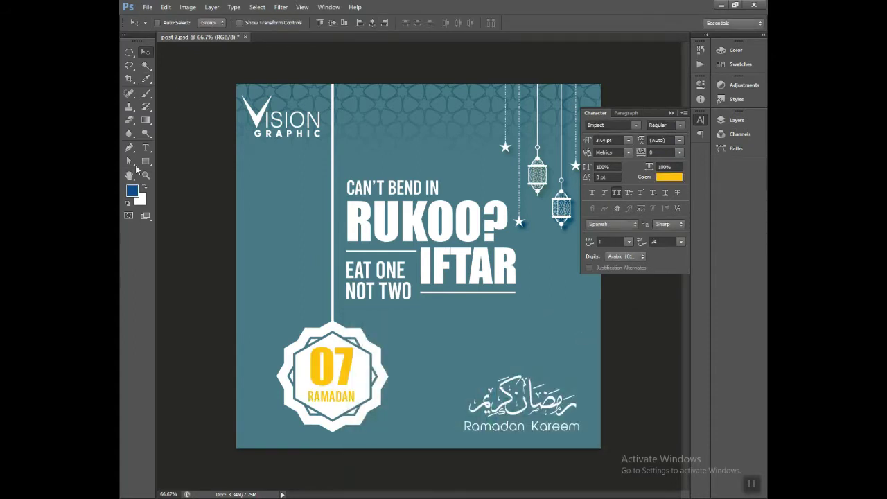
# Change the day number in the badge to 08 and commit the text.
pyautogui.click(146, 148)
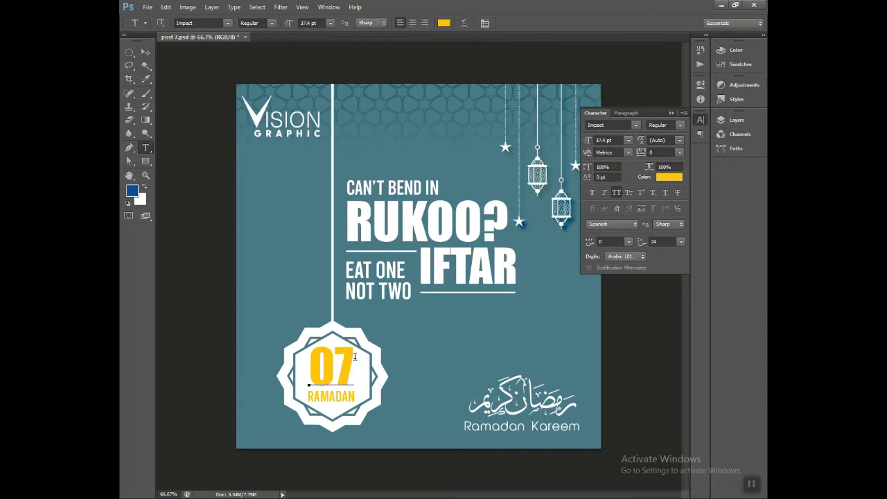
pyautogui.moveTo(354, 357); pyautogui.dragTo(335, 357)
pyautogui.write('8')
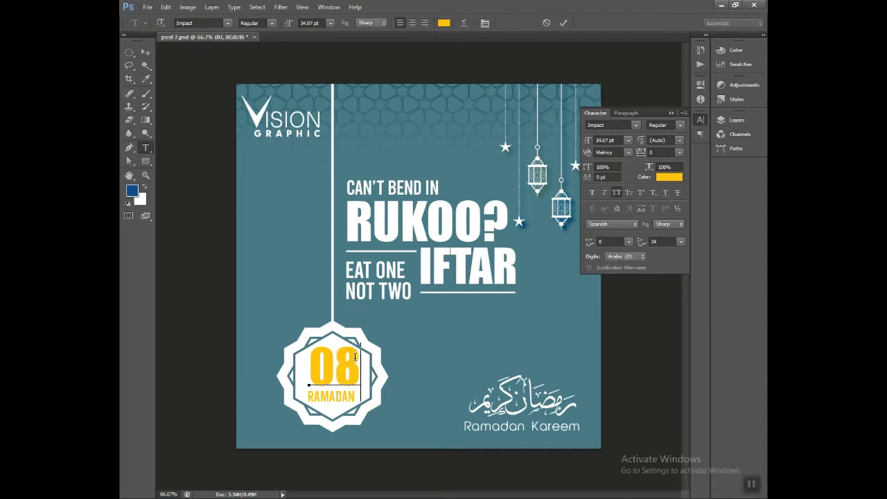
pyautogui.click(142, 55)
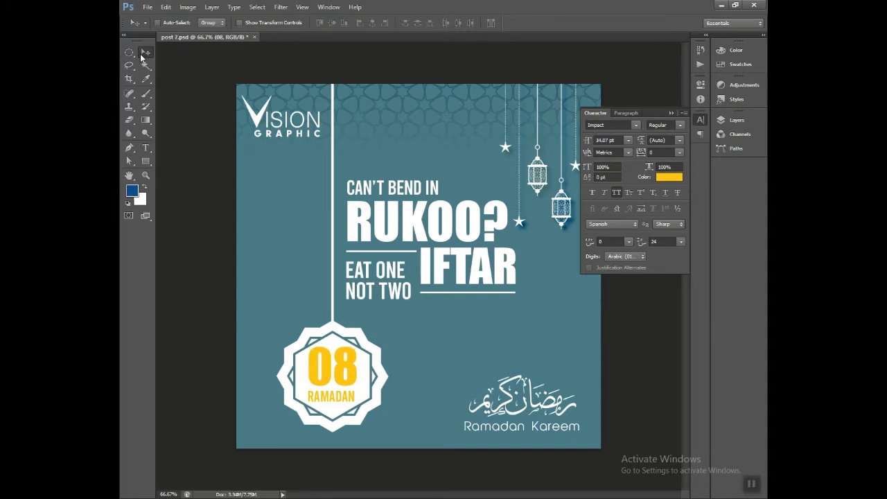
pyautogui.click(669, 113)
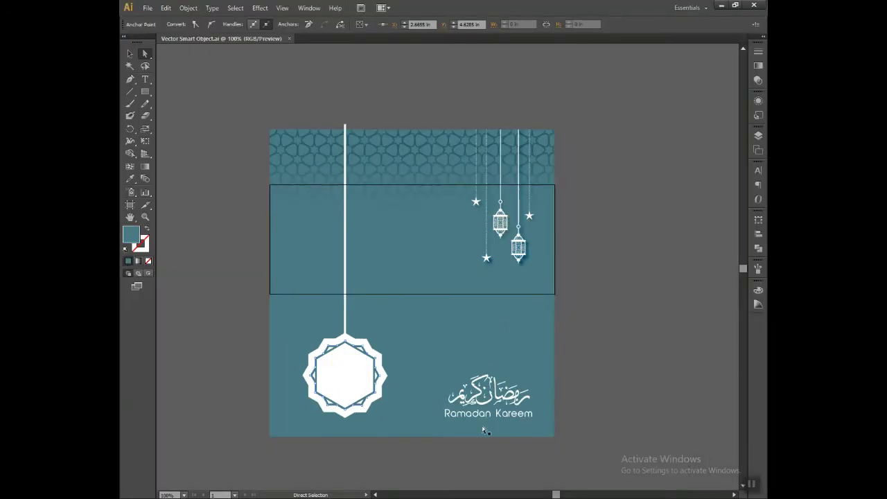
# Fill the badge's inner star outline with #ffc20f in the vector smart object open in Illustrator.
pyautogui.doubleClick(129, 236)
pyautogui.hotkey('ctrl', 'v')
pyautogui.click(456, 81)
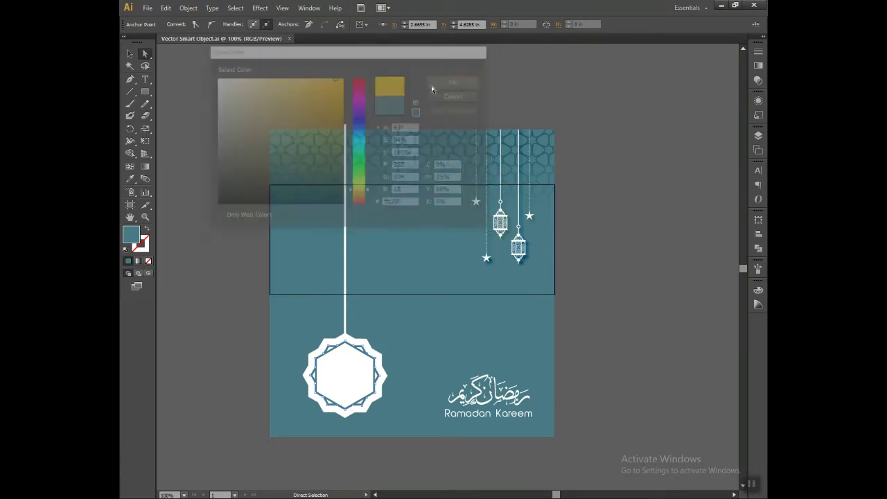
# Fill the artwork's teal background with #ffc20f, then save the smart object and return to Photoshop.
pyautogui.click(430, 293)
pyautogui.doubleClick(130, 236)
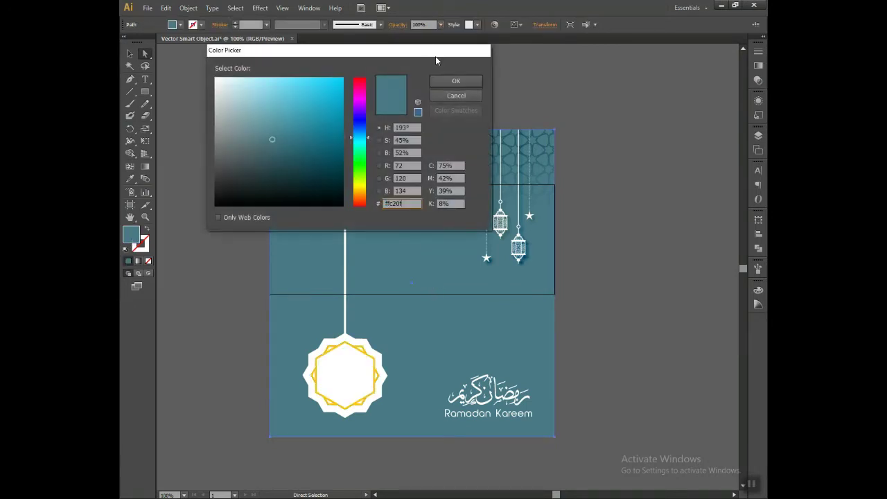
pyautogui.click(456, 81)
pyautogui.click(431, 95)
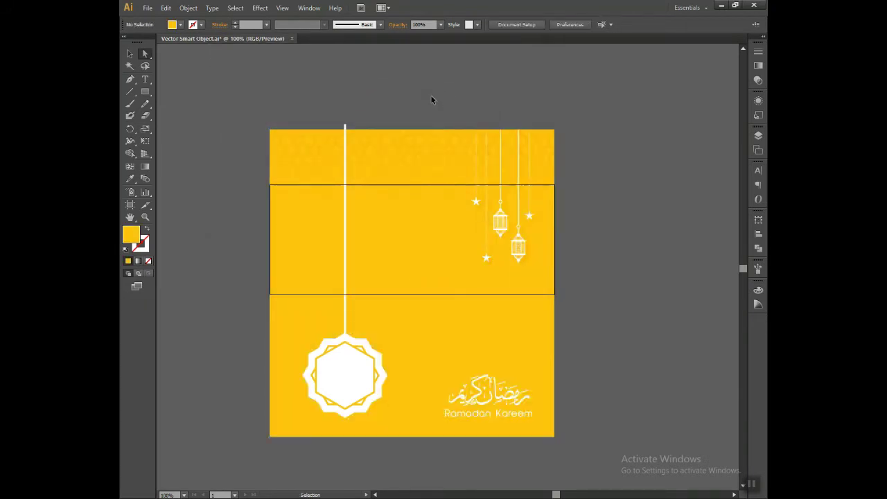
pyautogui.hotkey('ctrl', 's')
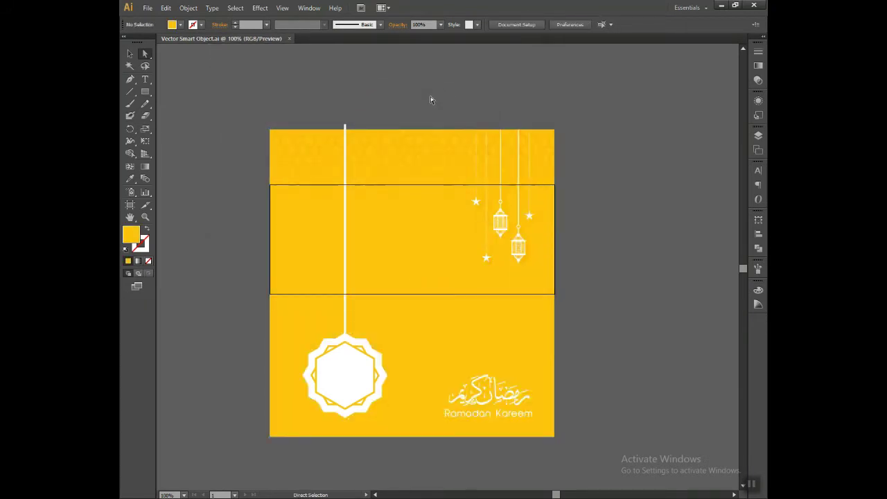
pyautogui.hotkey('alt', 'Tab')
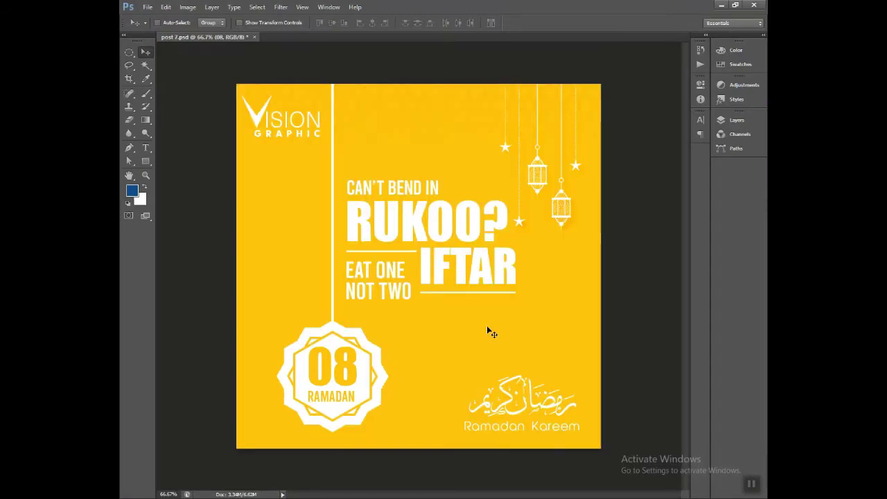
# Replace the "Can't bend in" text with "SPEAK LESS,".
pyautogui.click(145, 147)
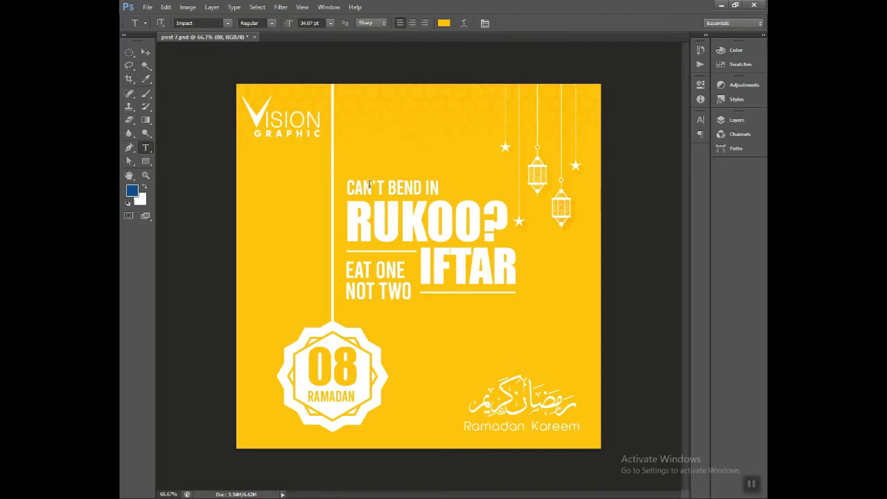
pyautogui.click(370, 184)
pyautogui.hotkey('ctrl', 'a')
pyautogui.hotkey('ctrl', 'h')
pyautogui.write('SPEE')
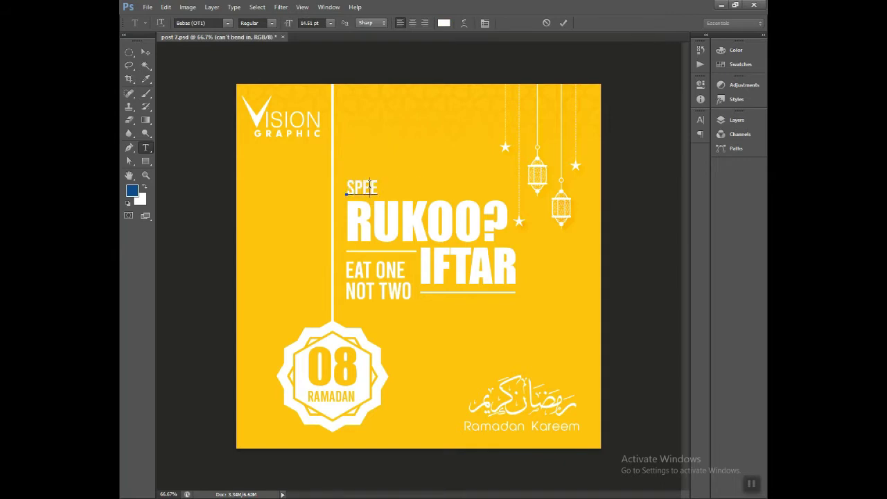
pyautogui.press('BackSpace')
pyautogui.write('AK LESS.')
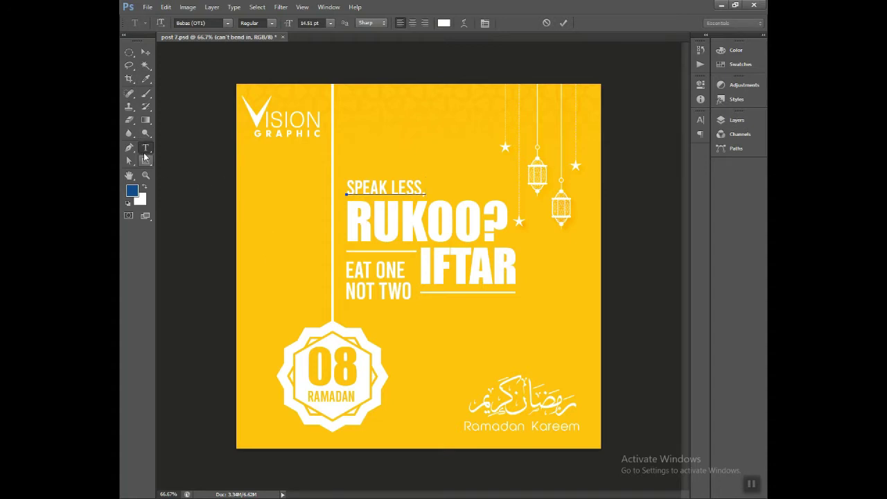
pyautogui.click(146, 53)
# Replace the "Rukoo?" headline with "RECITE MORE,".
pyautogui.click(144, 148)
pyautogui.click(371, 222)
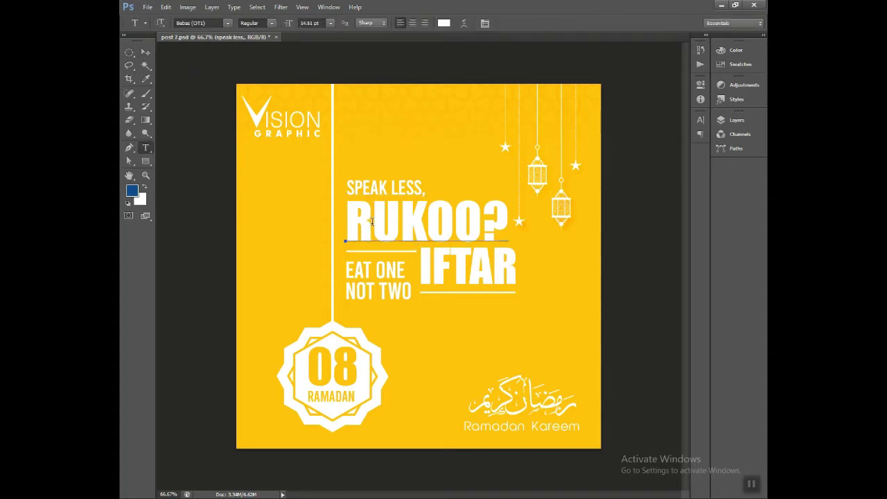
pyautogui.hotkey('ctrl', 'a')
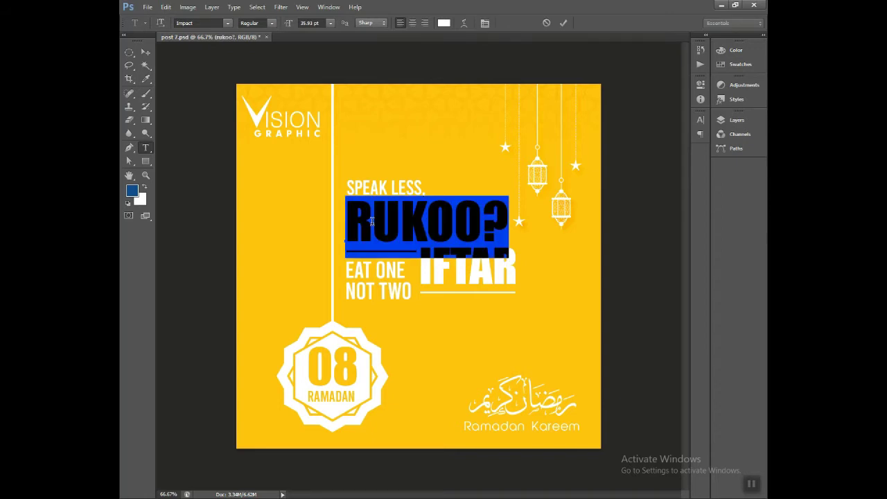
pyautogui.write('RE')
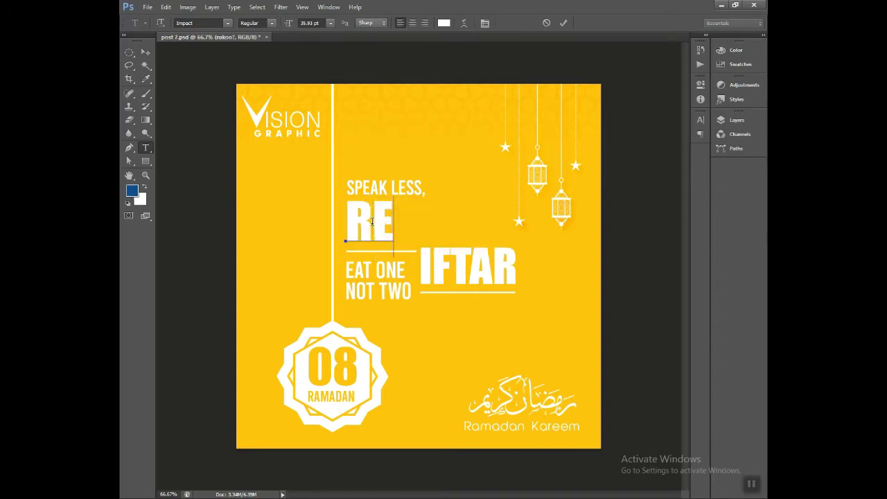
pyautogui.write('C')
pyautogui.write('OT')
pyautogui.press('BackSpace')
pyautogui.press('BackSpace')
pyautogui.write('ITE')
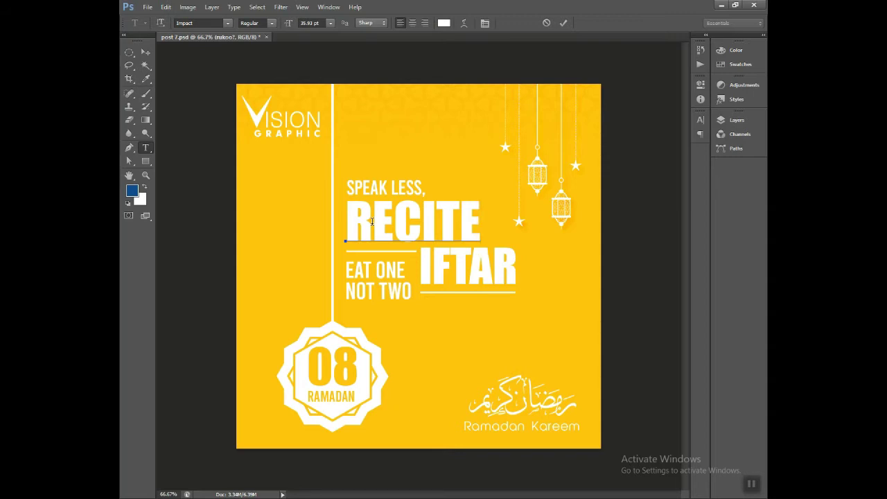
pyautogui.write('MORE')
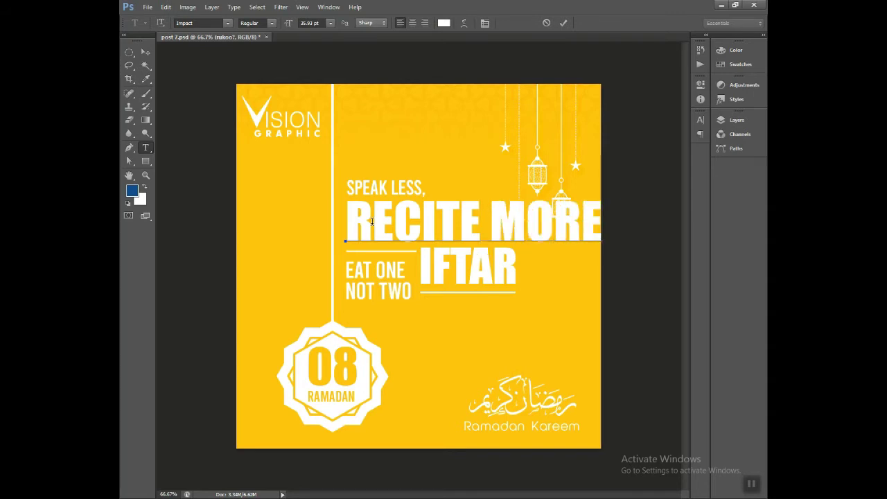
# Reduce the "RECITE MORE," headline to 19.93 pt and move it up directly beneath "SPEAK LESS,".
pyautogui.hotkey('ctrl', 'a')
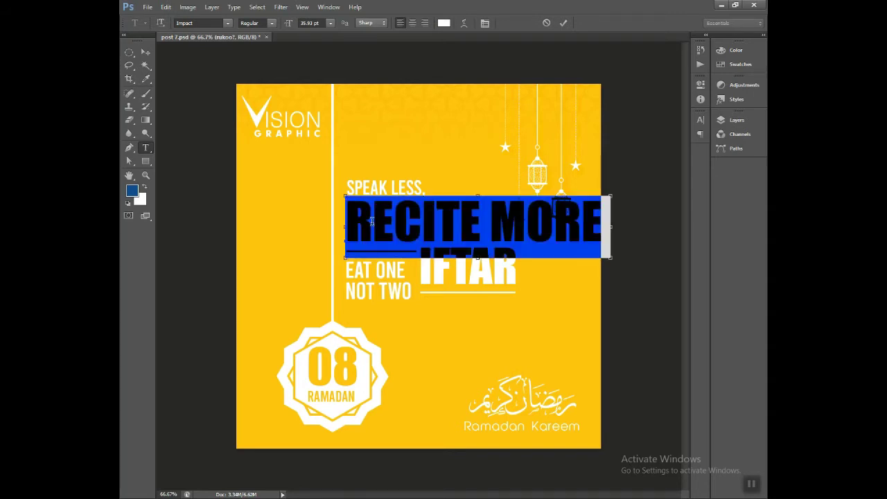
pyautogui.click(306, 23)
pyautogui.scroll(-13, 307, 23)
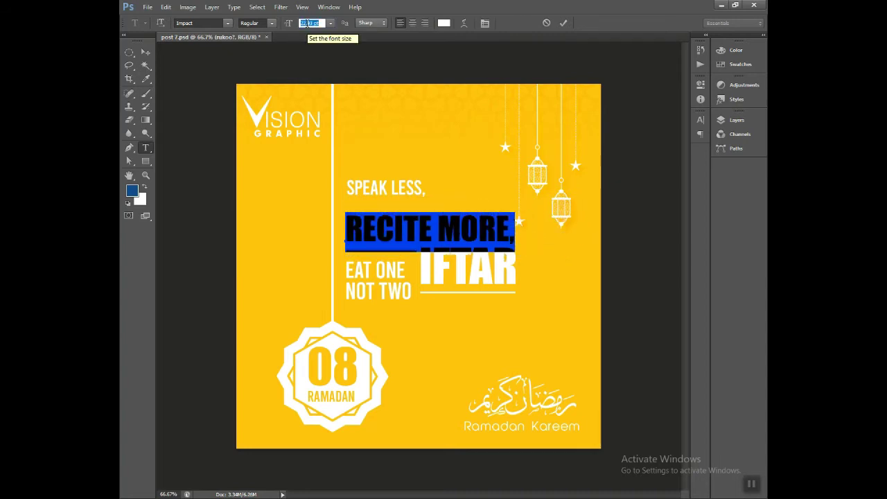
pyautogui.scroll(-3, 307, 24)
pyautogui.click(146, 53)
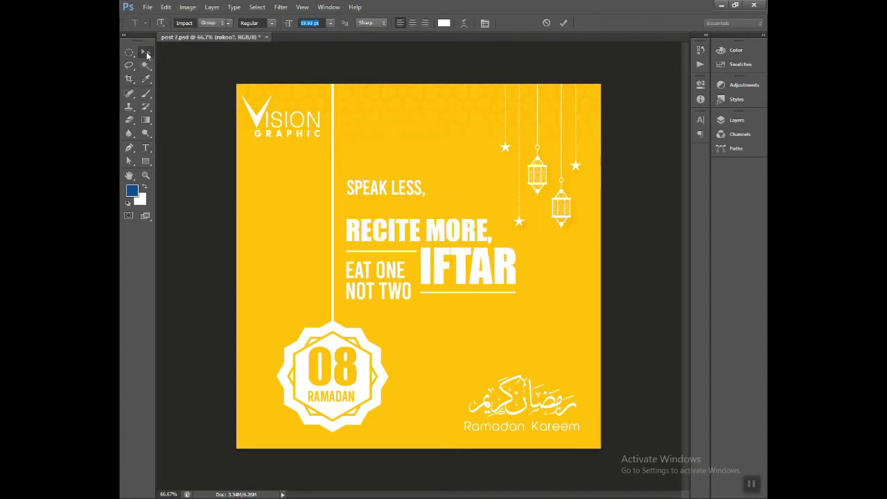
pyautogui.moveTo(388, 220); pyautogui.dragTo(388, 198)
pyautogui.hotkey('shift', 'Down')
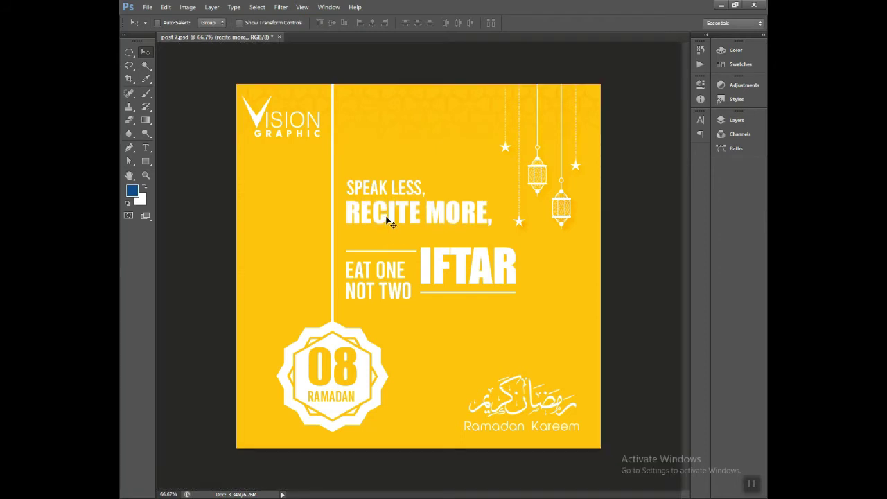
# Hide the Rectangle 1 and Rectangle 1 copy layers that form the divider lines.
pyautogui.click(736, 120)
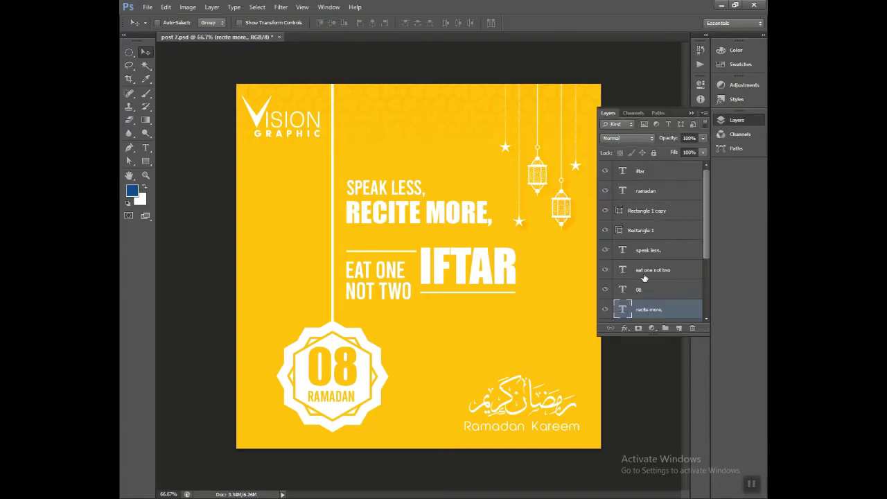
pyautogui.click(605, 230)
pyautogui.click(606, 210)
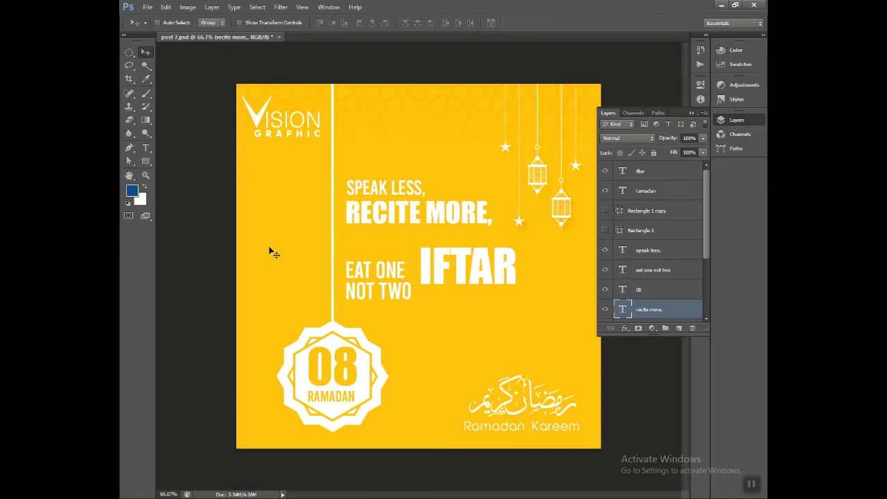
# Replace the "Eat one not two" text with "SLEEP LESS," on a single line.
pyautogui.click(145, 147)
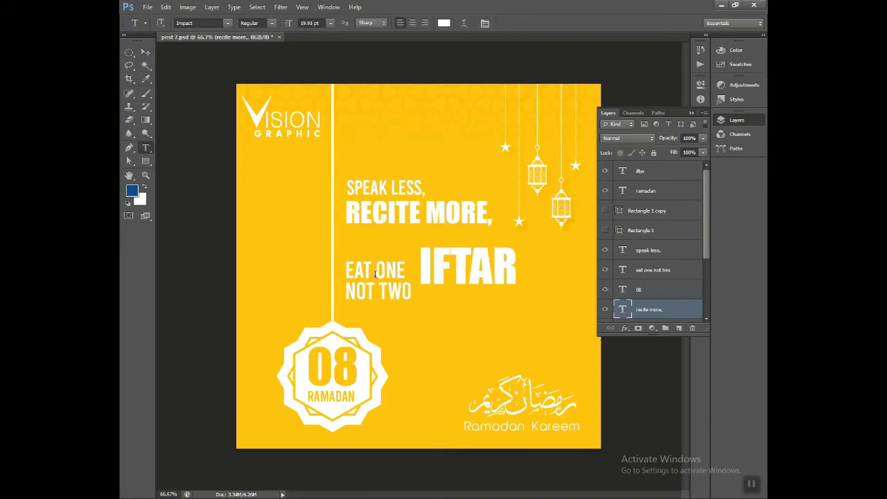
pyautogui.click(391, 305)
pyautogui.hotkey('ctrl', 'a')
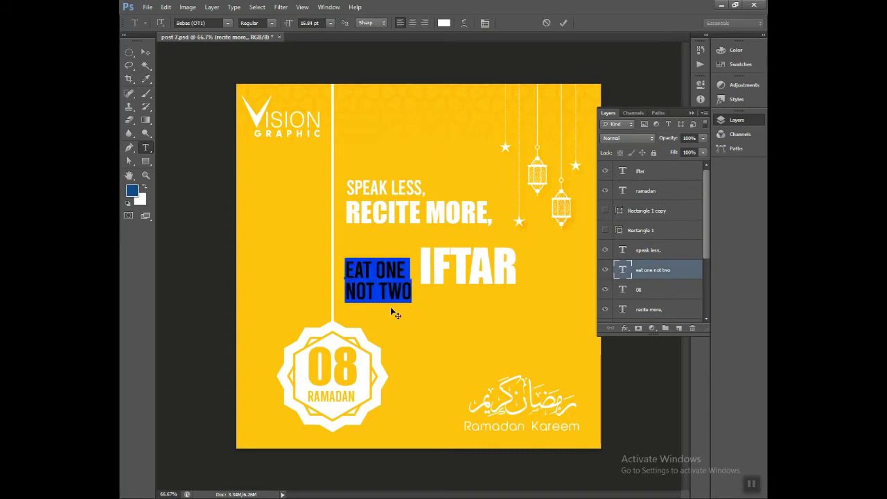
pyautogui.write('SLEEP')
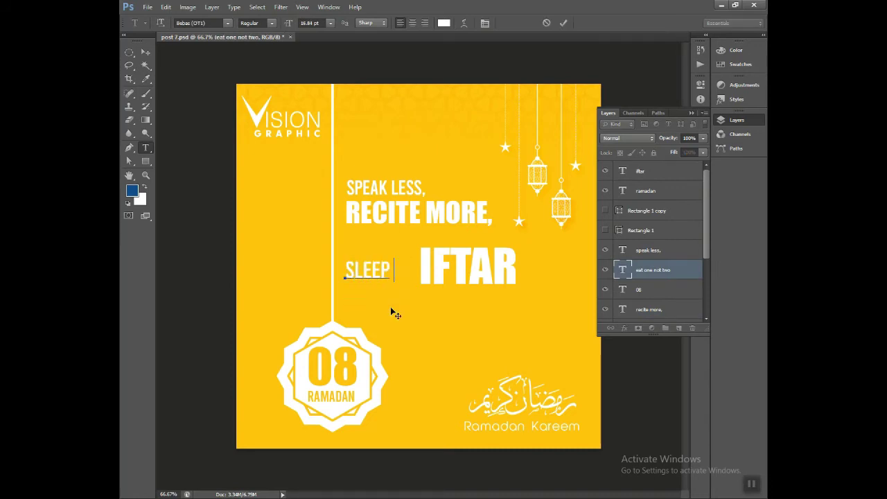
pyautogui.write(' LESS,')
pyautogui.click(142, 53)
# Move the "SLEEP LESS," text up so it sits directly beneath "RECITE MORE,".
pyautogui.hotkey('shift', 'Up')
pyautogui.hotkey('shift', 'Up')
pyautogui.hotkey('shift', 'Up')
pyautogui.hotkey('shift', 'Up')
pyautogui.hotkey('shift', 'Up')
pyautogui.hotkey('shift', 'Up')
pyautogui.hotkey('shift', 'Up')
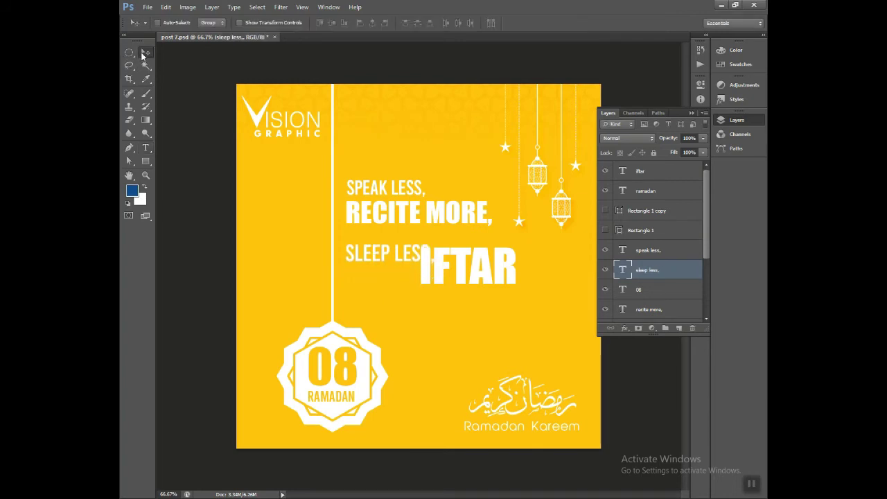
pyautogui.press('Up')
pyautogui.press('Up')
pyautogui.press('Up')
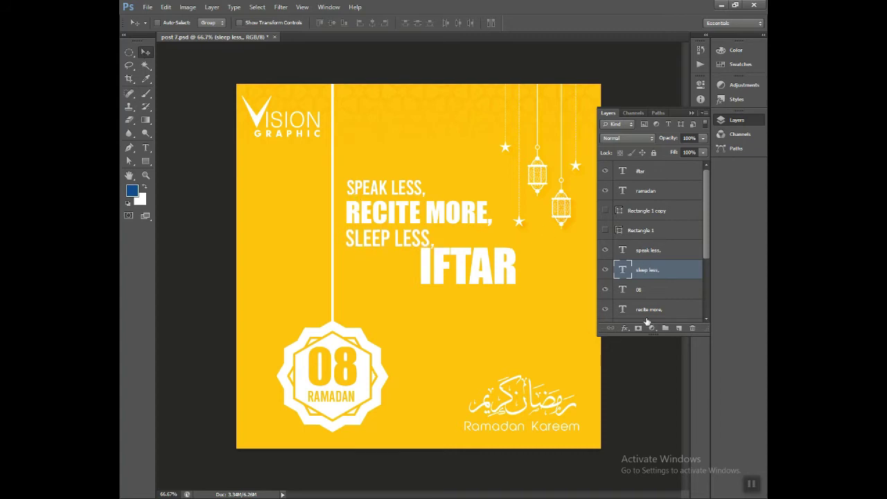
# Replace the "IFTAR" text with "QIYAM" and move it directly beneath "SLEEP LESS,", aligned with the left edge of the headline.
pyautogui.click(148, 151)
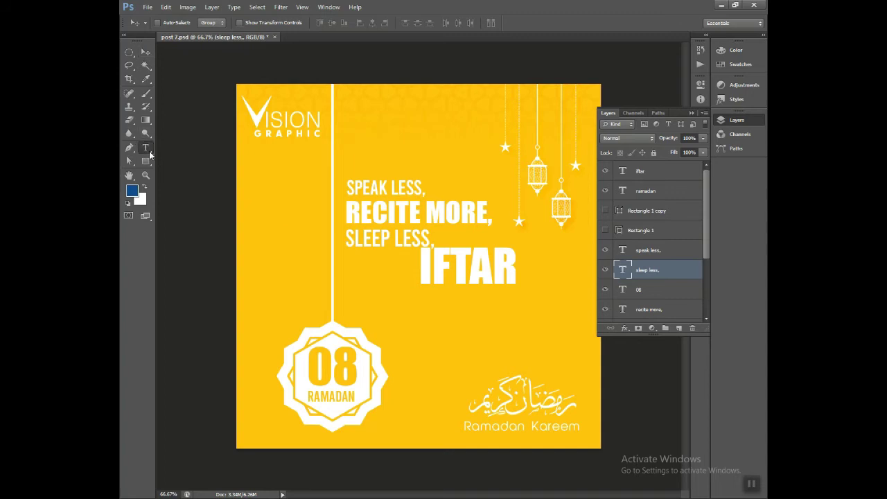
pyautogui.click(459, 275)
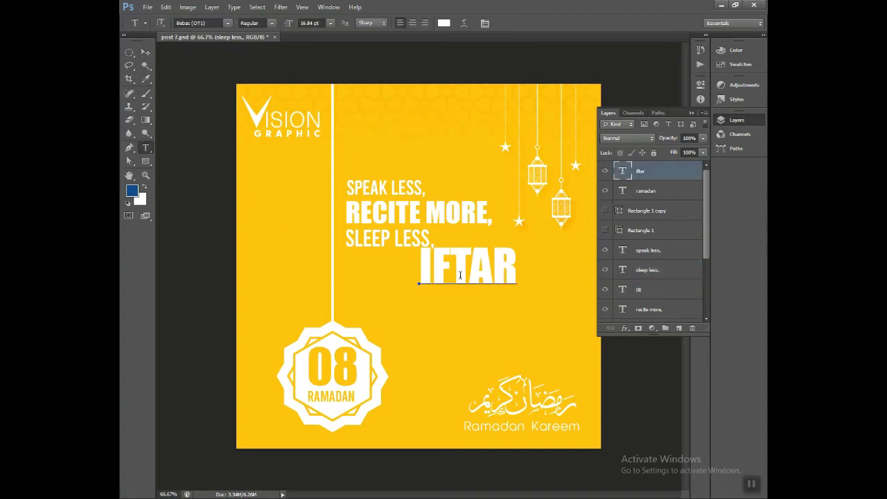
pyautogui.hotkey('ctrl', 'a')
pyautogui.write('qi')
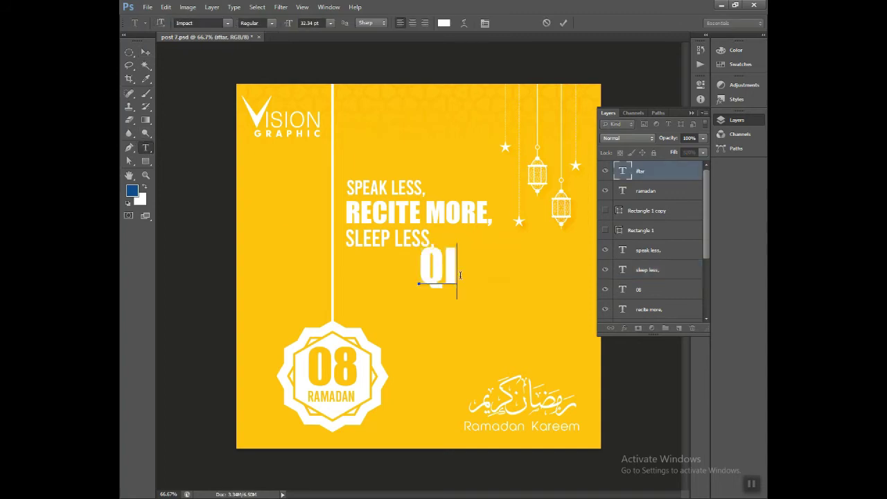
pyautogui.write('yam')
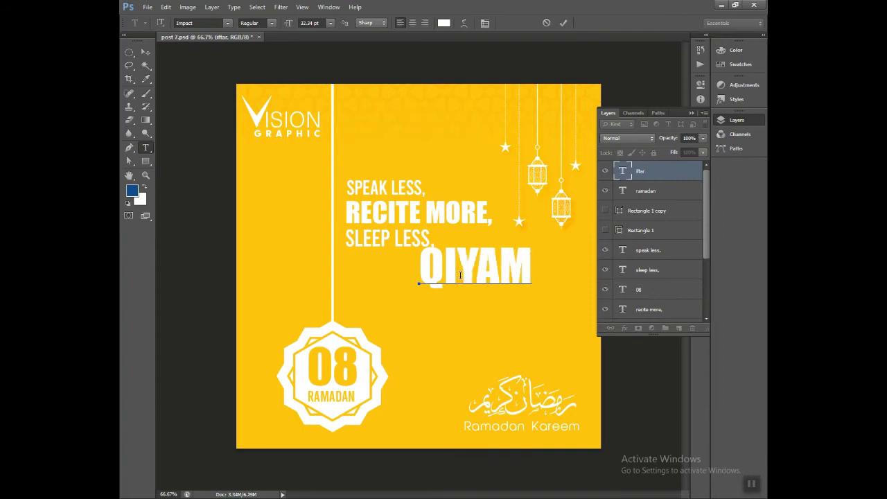
pyautogui.click(145, 52)
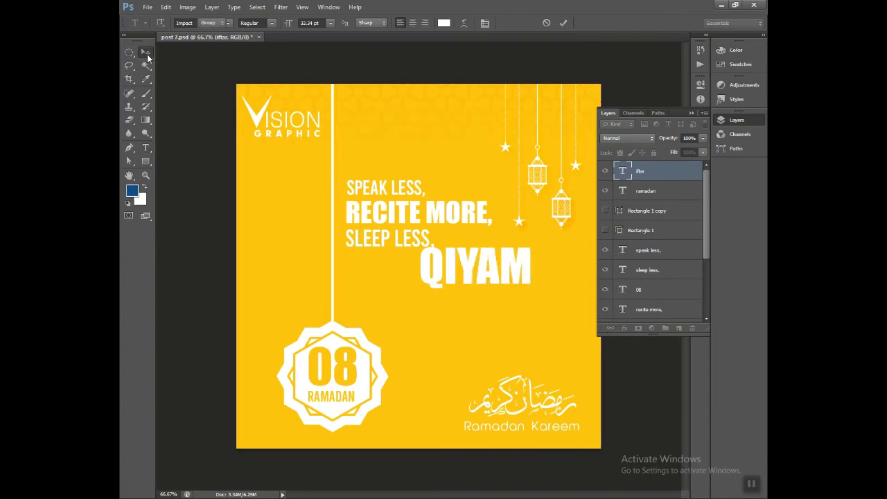
pyautogui.moveTo(392, 283); pyautogui.dragTo(371, 281)
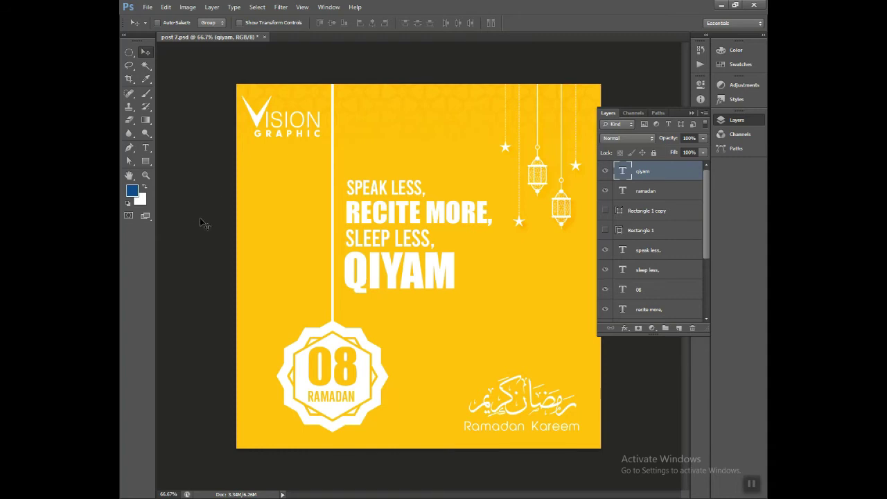
# Duplicate the "SLEEP LESS," text to just below "QIYAM" and change the copy's wording to "MORE".
pyautogui.click(661, 271)
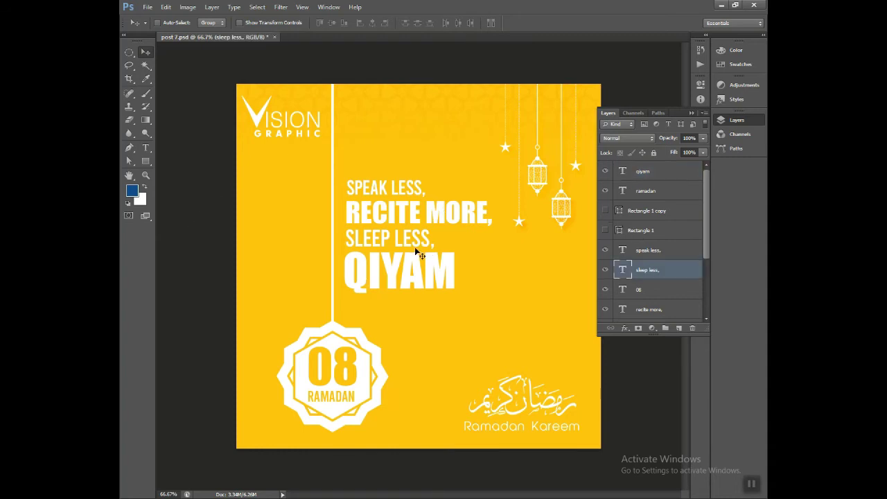
pyautogui.moveTo(397, 239); pyautogui.dragTo(484, 306)
pyautogui.doubleClick(622, 270)
pyautogui.write('MORE')
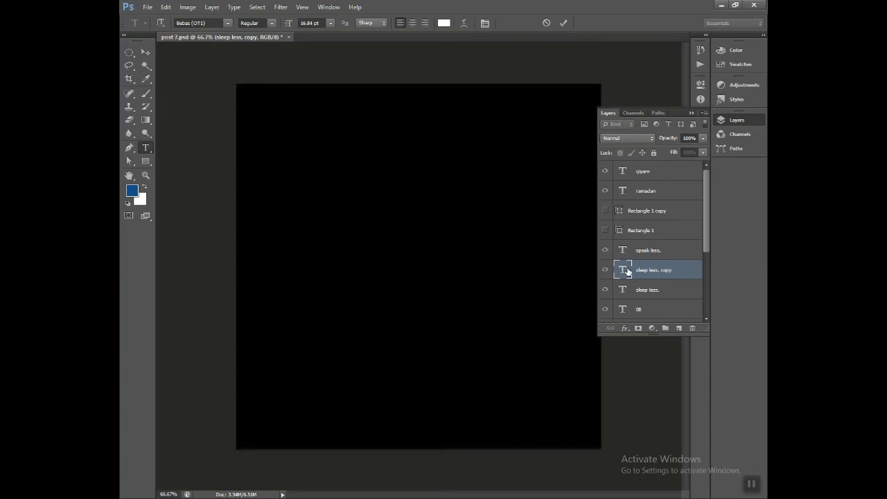
pyautogui.click(145, 54)
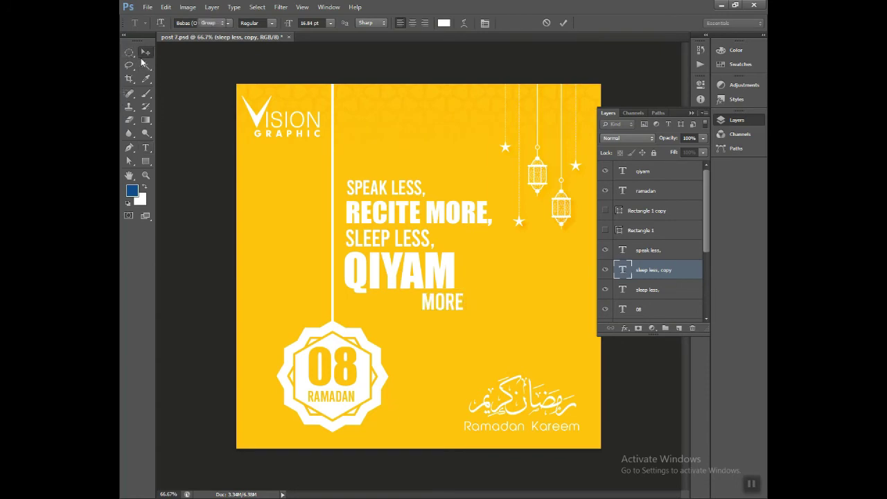
# Nudge the "MORE" text left until its right edge lines up with the right edge of "QIYAM".
pyautogui.press('Left')
pyautogui.press('Left')
pyautogui.press('Left')
pyautogui.press('Left')
pyautogui.press('Left')
pyautogui.press('Left')
pyautogui.press('Left')
pyautogui.press('Left')
pyautogui.press('Left')
pyautogui.press('Left')
pyautogui.press('Left')
pyautogui.press('Left')
pyautogui.press('Left')
pyautogui.press('Left')
pyautogui.press('Left')
pyautogui.press('Left')
pyautogui.press('Left')
pyautogui.press('Left')
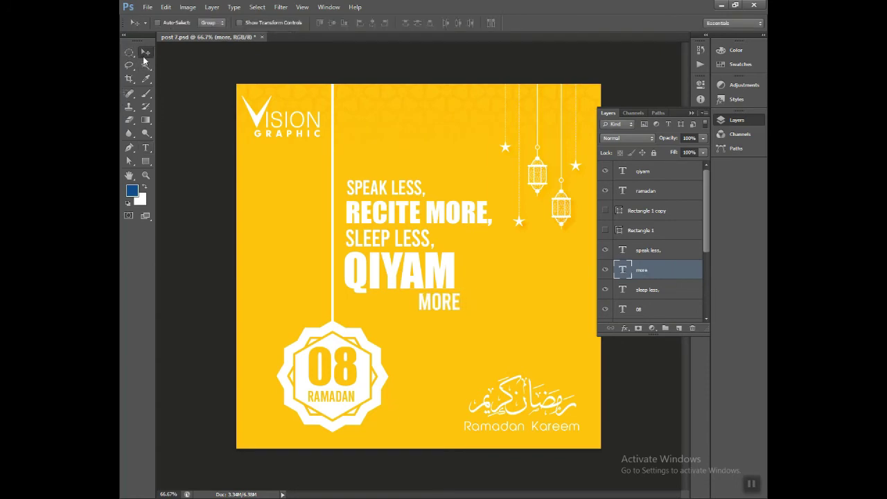
pyautogui.press('Left')
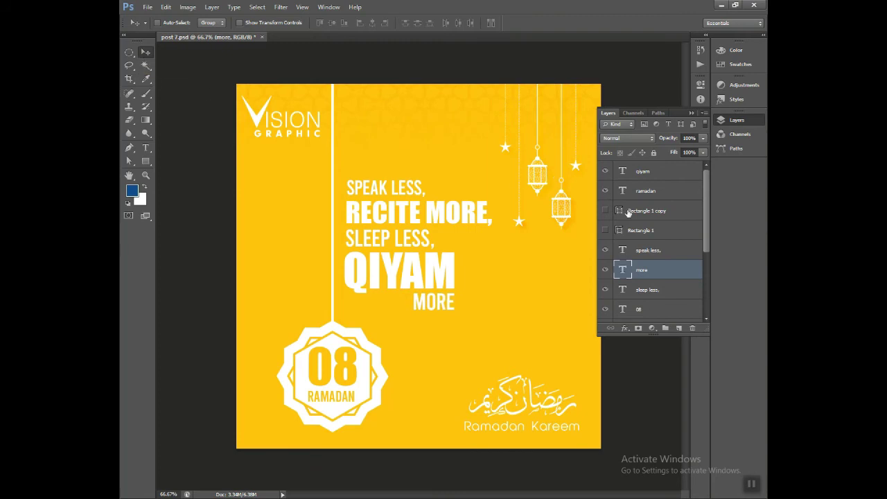
# Scale the five headline text layers, from "SPEAK LESS," to "MORE", up together to about 113%, keeping their upper-left corner in place.
pyautogui.click(670, 292)
pyautogui.keyDown('ctrl'); pyautogui.click(670, 270); pyautogui.keyUp('ctrl')
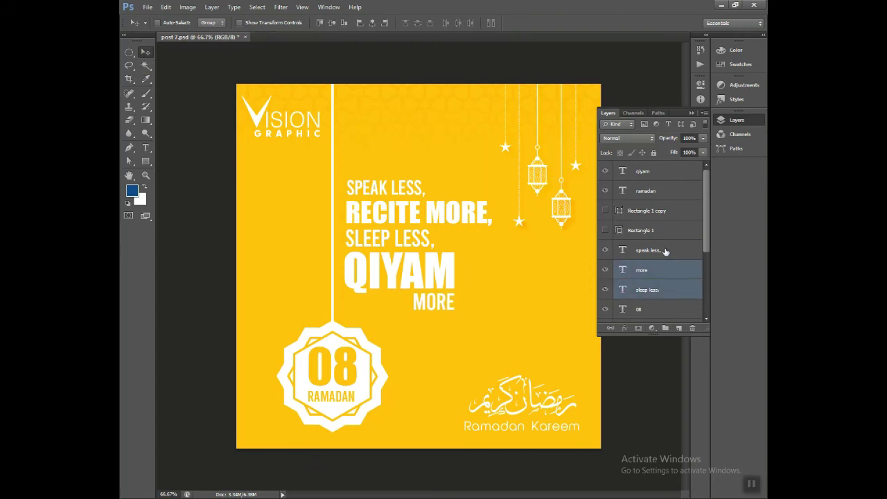
pyautogui.keyDown('ctrl'); pyautogui.click(668, 250); pyautogui.keyUp('ctrl')
pyautogui.keyDown('ctrl'); pyautogui.click(663, 192); pyautogui.keyUp('ctrl')
pyautogui.keyDown('ctrl'); pyautogui.click(660, 176); pyautogui.keyUp('ctrl')
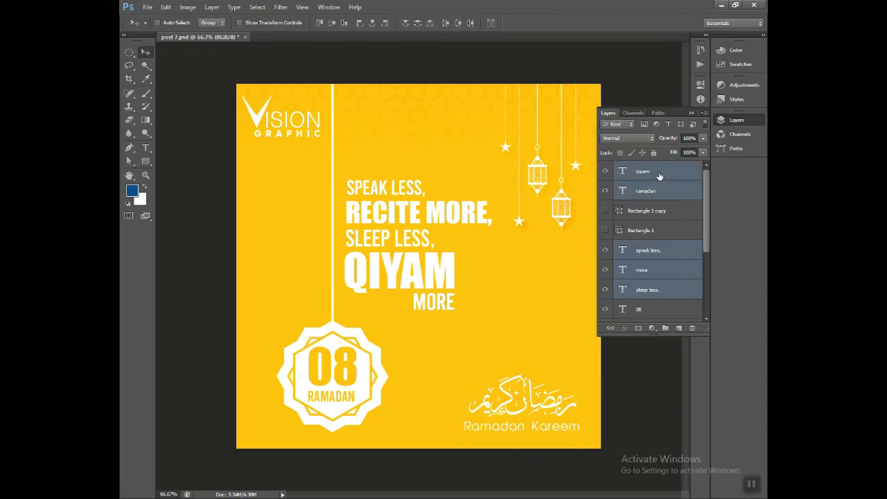
pyautogui.keyDown('ctrl'); pyautogui.click(671, 189); pyautogui.keyUp('ctrl')
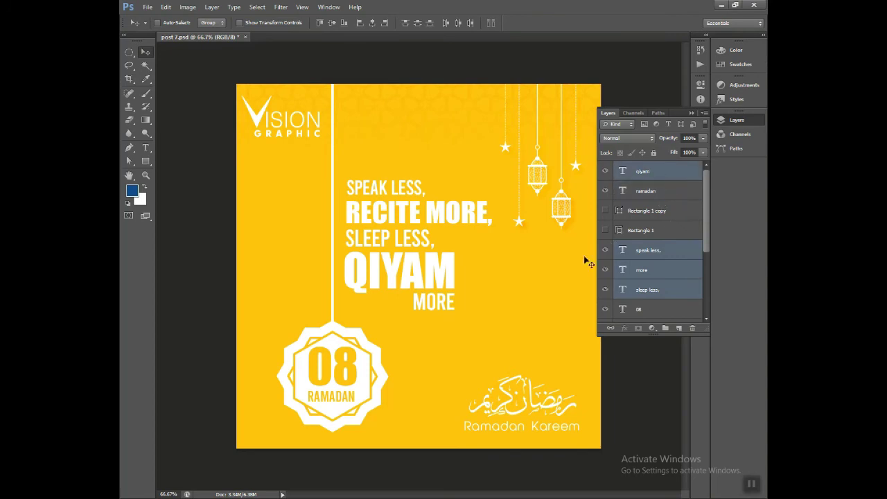
pyautogui.hotkey('ctrl', 't')
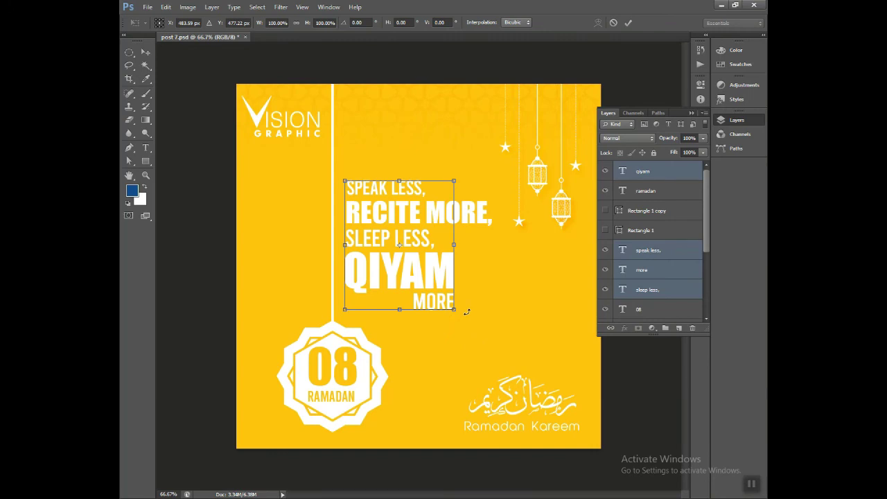
pyautogui.press('Return')
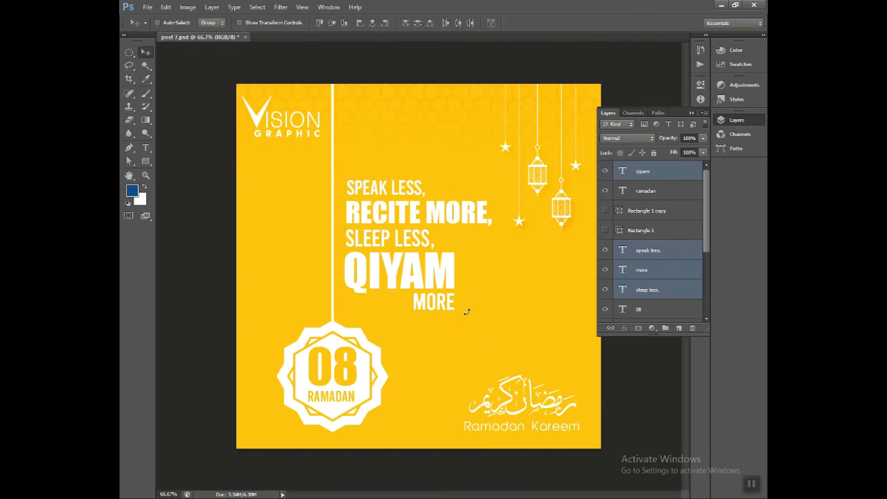
pyautogui.scroll(-1, 676, 305)
pyautogui.keyDown('ctrl'); pyautogui.click(673, 294); pyautogui.keyUp('ctrl')
pyautogui.hotkey('ctrl', 't')
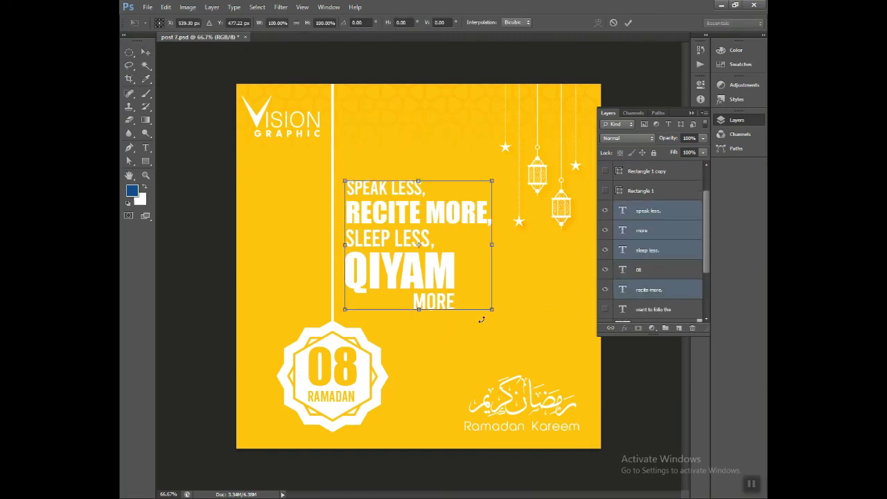
pyautogui.moveTo(492, 310); pyautogui.dragTo(512, 331)
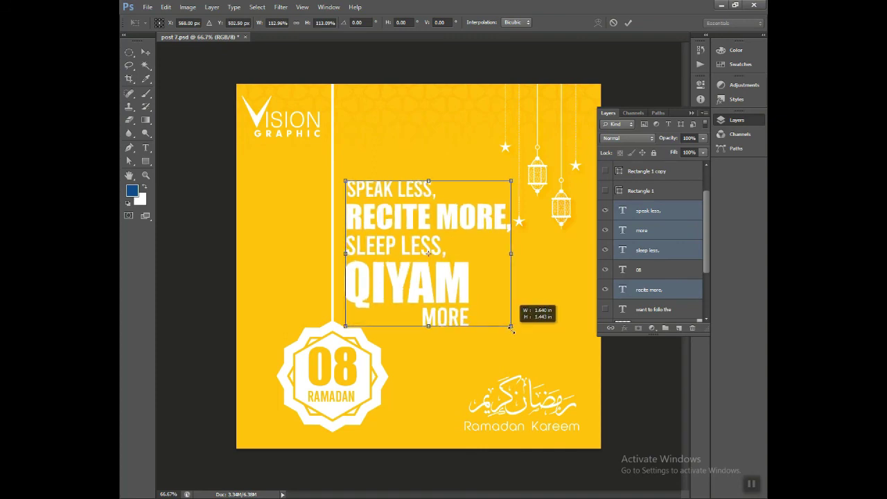
pyautogui.press('Return')
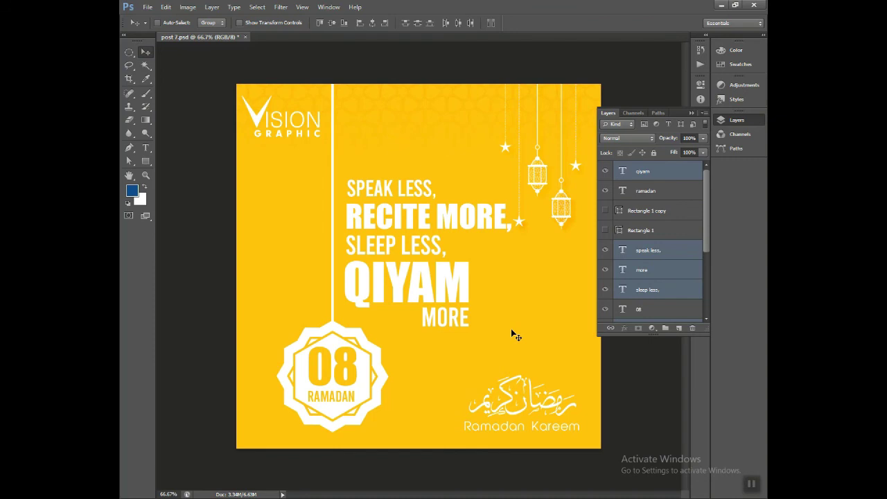
# Nudge the "SPEAK LESS," text down slightly toward "RECITE MORE," and collapse the layer list.
pyautogui.click(679, 253)
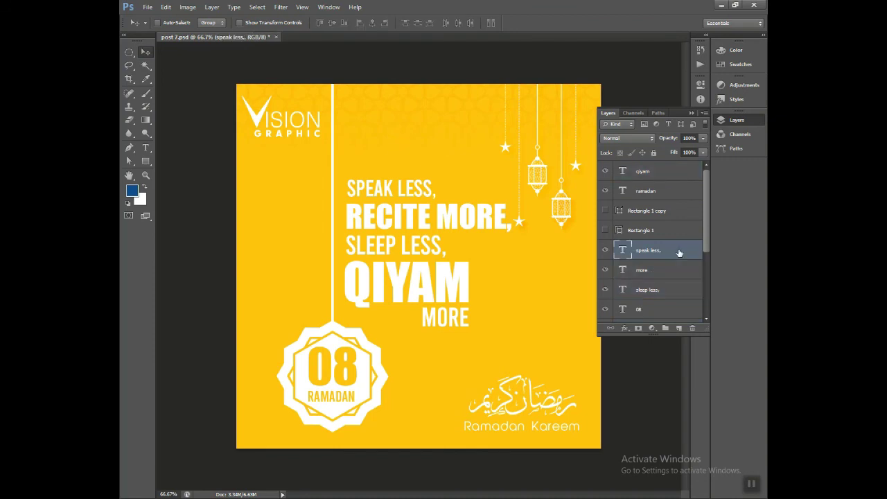
pyautogui.press('Down')
pyautogui.press('Down')
pyautogui.click(691, 114)
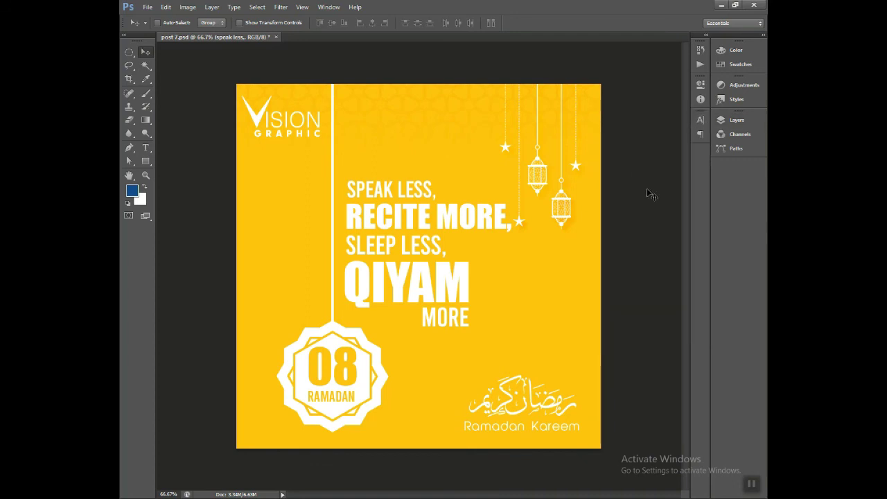